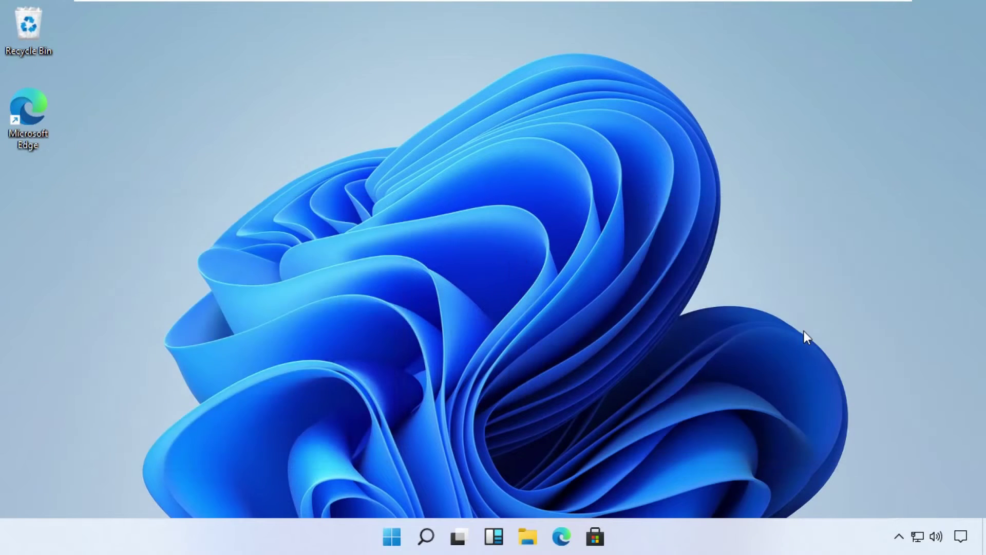
Search Windows for 'tskmgr' and launch Task Manager from the results
{"action": "key", "text": "super+x"}
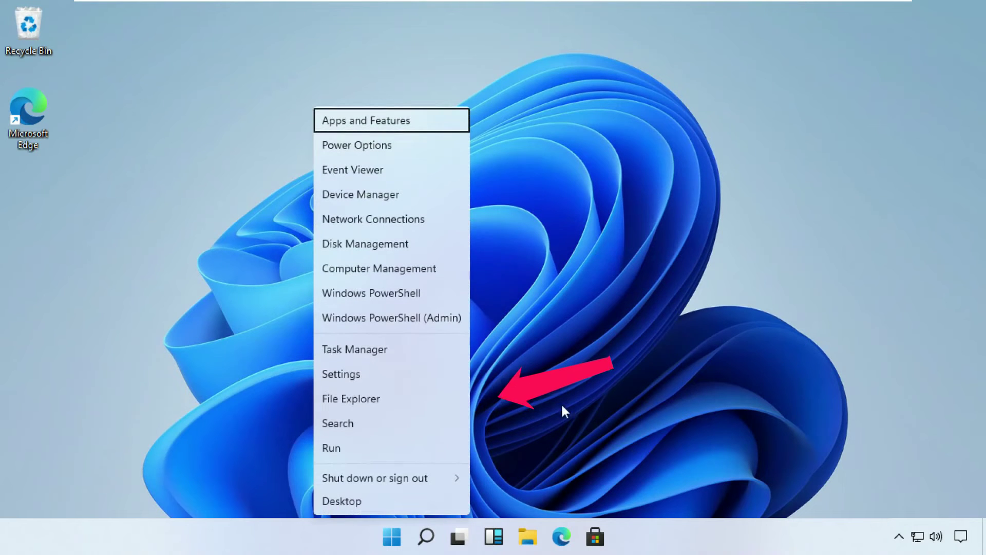
{"action": "left_click", "coordinate": [377, 427]}
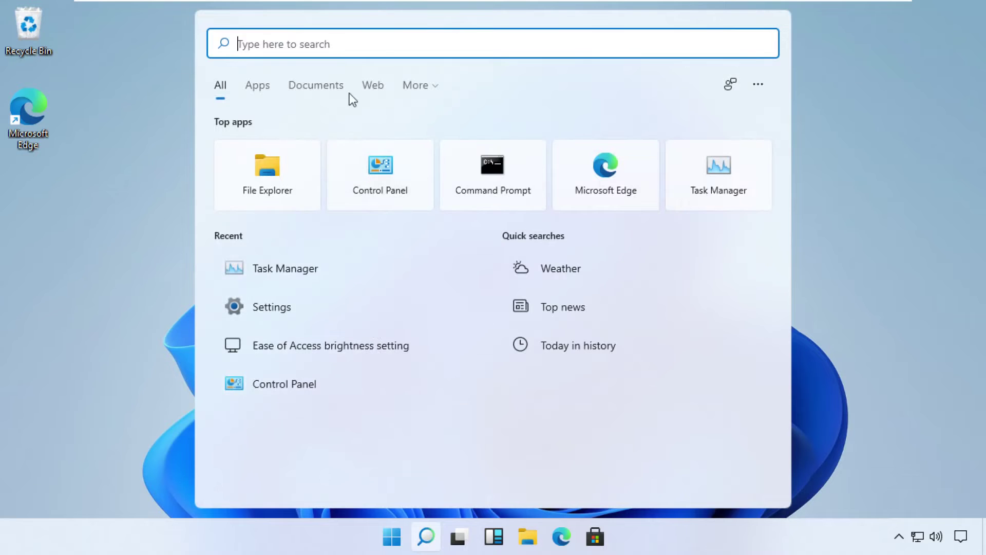
{"action": "type", "text": "t"}
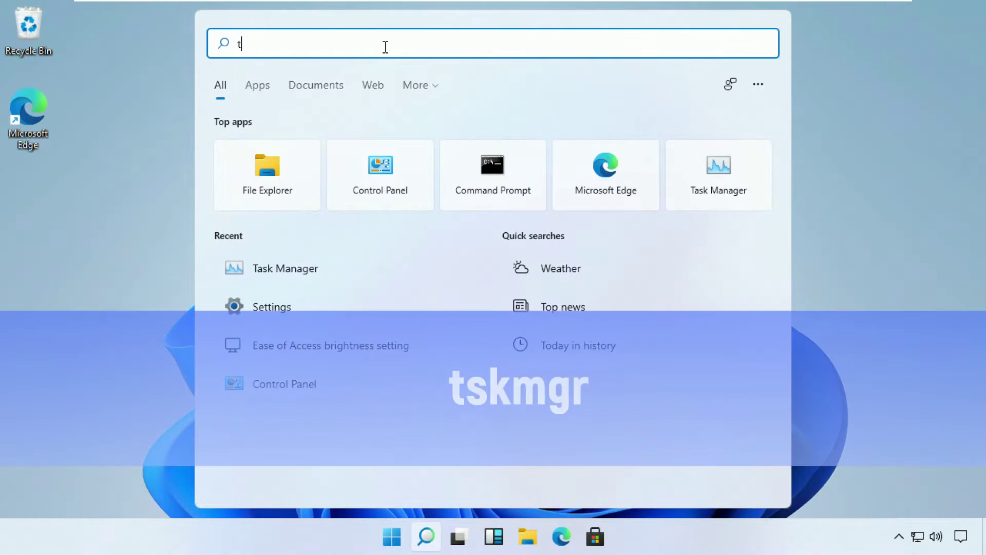
{"action": "type", "text": "skmgr"}
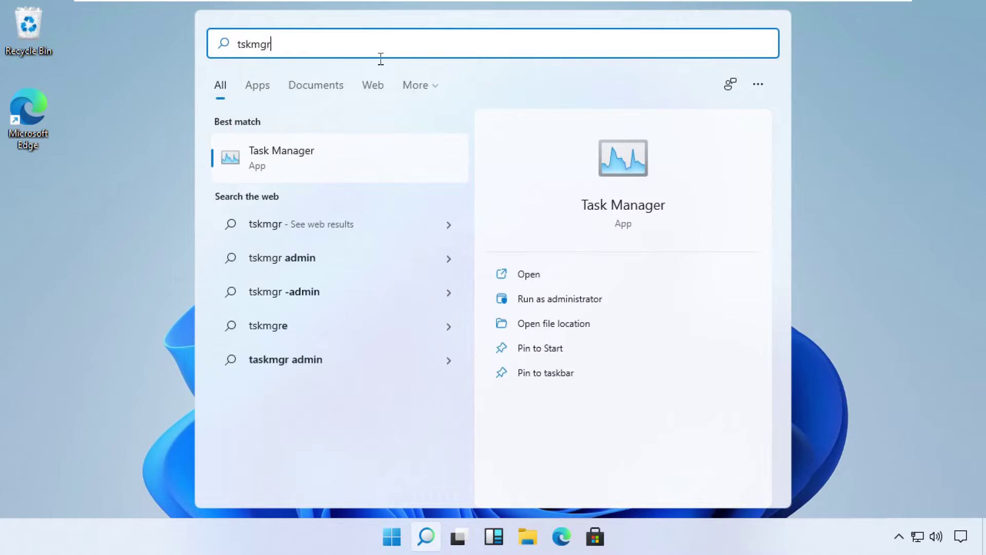
{"action": "left_click", "coordinate": [278, 168]}
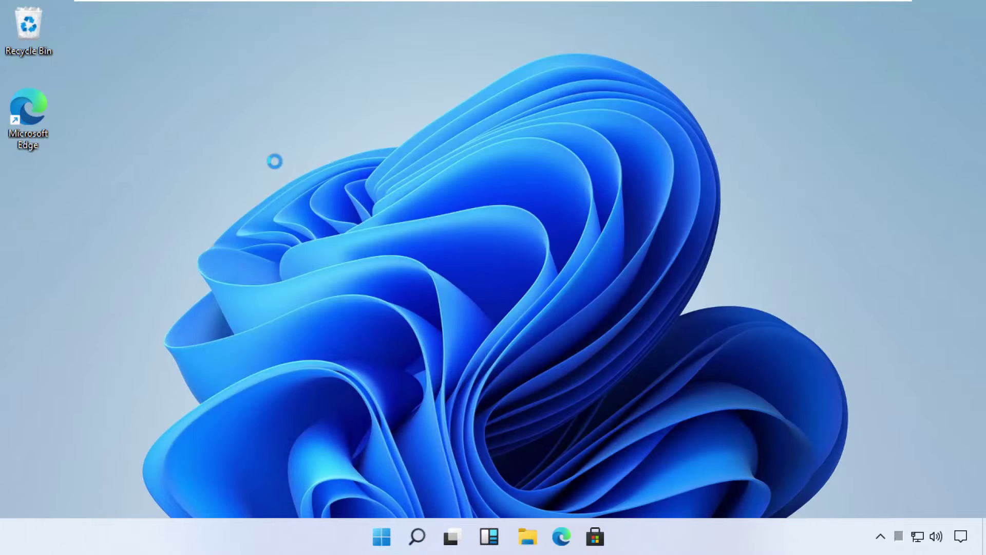
Expand Task Manager to the detailed view and start a new task
{"action": "left_click_drag", "start_coordinate": [161, 18], "coordinate": [546, 76]}
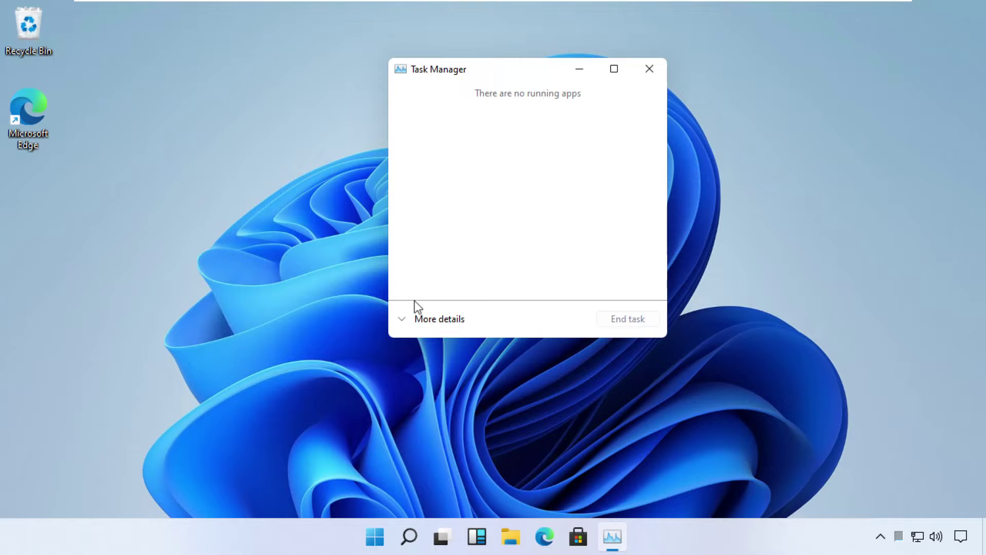
{"action": "left_click", "coordinate": [404, 321]}
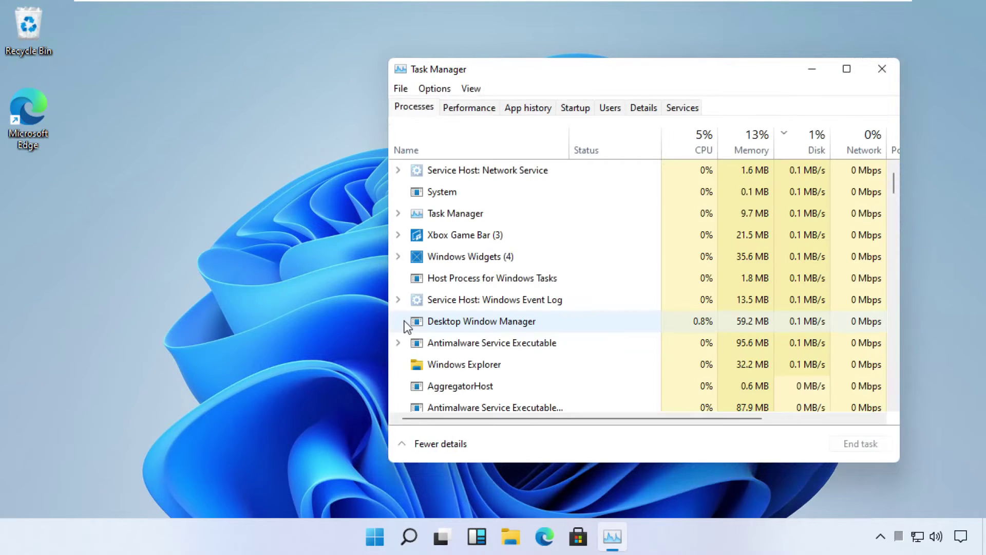
{"action": "left_click", "coordinate": [400, 89]}
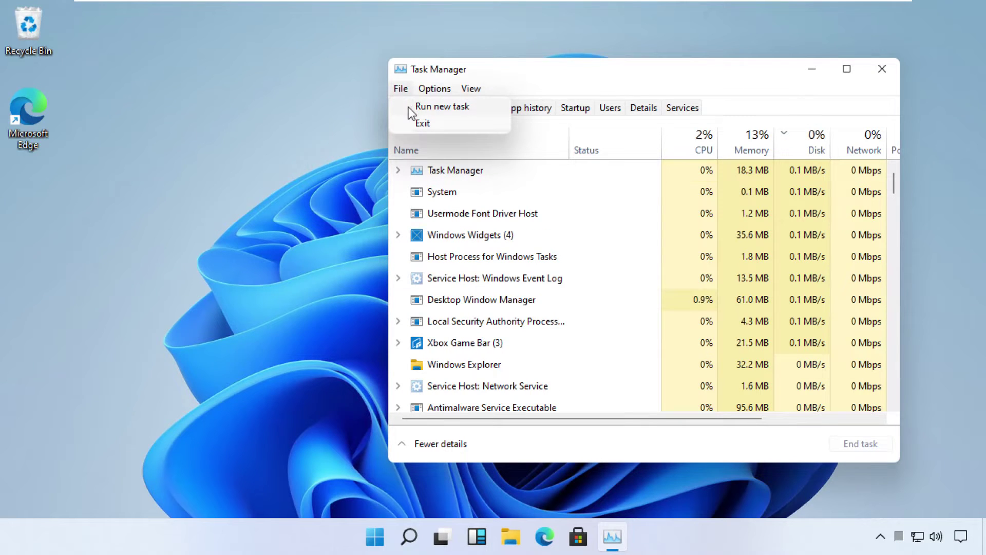
{"action": "left_click", "coordinate": [408, 107]}
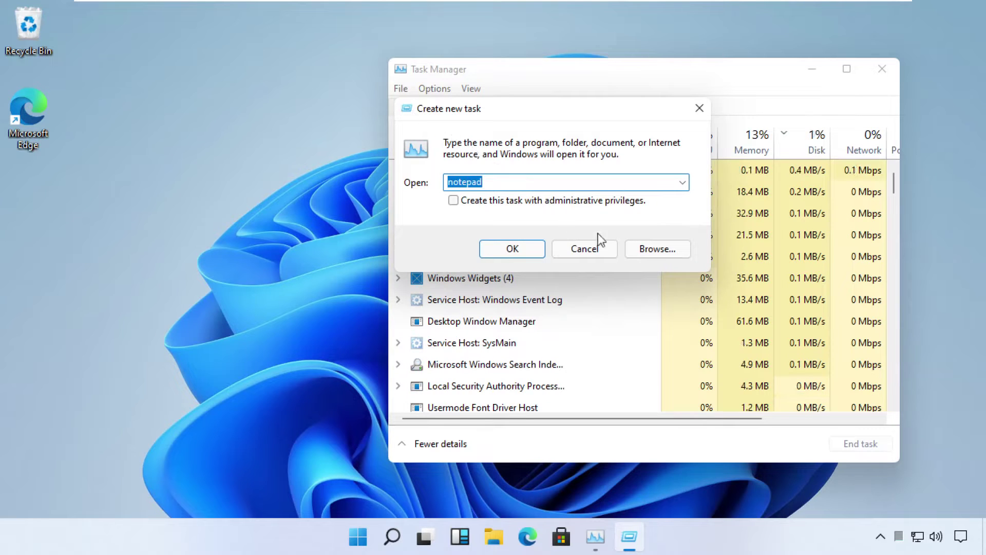
Browse to C:\Windows\System32\cmd.exe as the program to run
{"action": "left_click", "coordinate": [656, 249]}
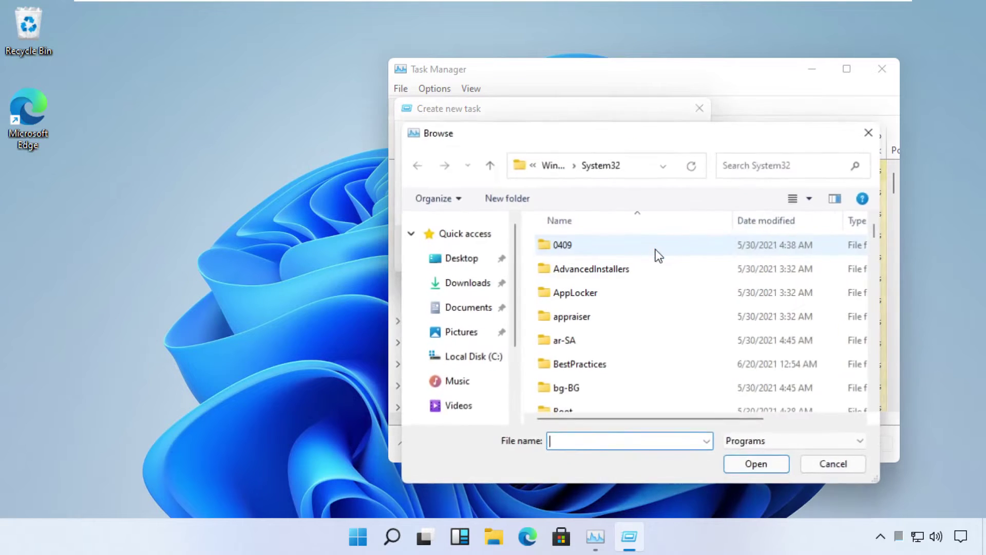
{"action": "left_click", "coordinate": [484, 360]}
{"action": "left_click", "coordinate": [583, 364]}
{"action": "double_click", "coordinate": [583, 365]}
{"action": "left_click", "coordinate": [600, 276]}
{"action": "type", "text": "sys"}
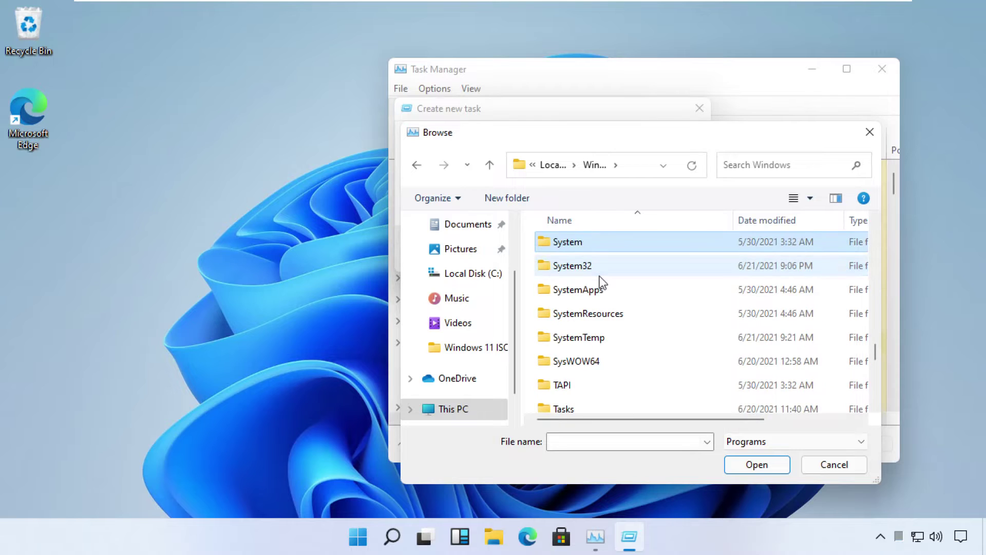
{"action": "key", "text": "Down"}
{"action": "key", "text": "Return"}
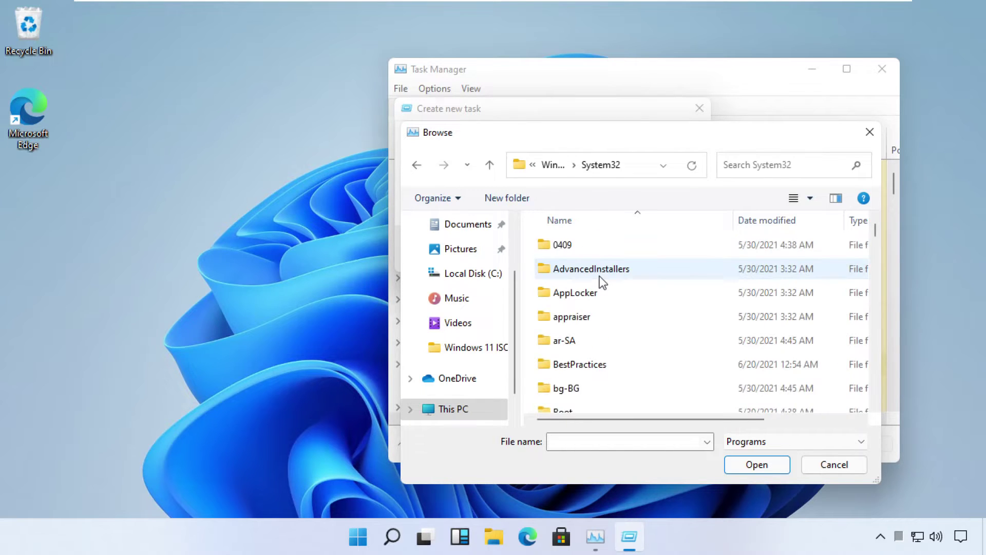
{"action": "key", "text": "Down"}
{"action": "key", "text": "Down"}
{"action": "key", "text": "Down"}
{"action": "type", "text": "cmd"}
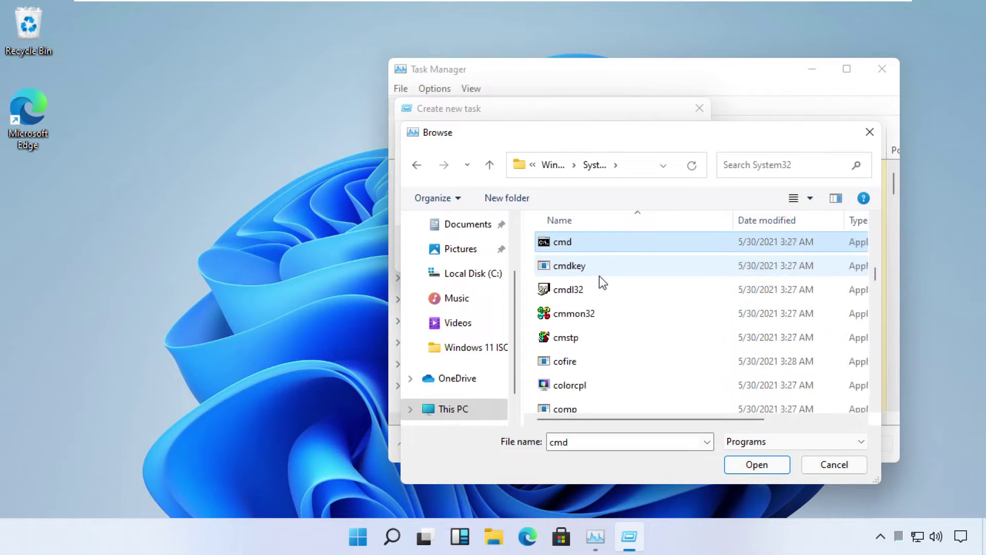
{"action": "left_click", "coordinate": [636, 251]}
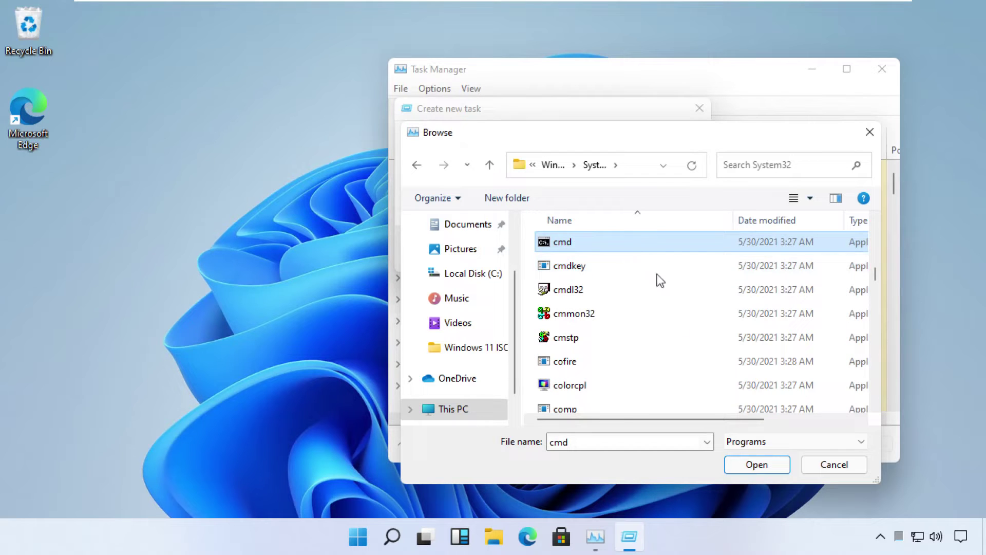
{"action": "left_click", "coordinate": [751, 464]}
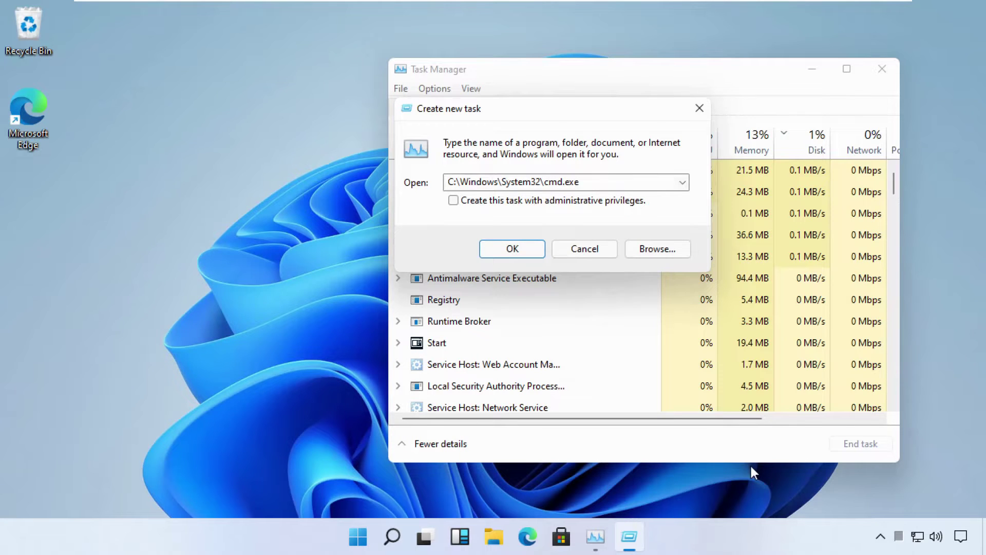
Launch cmd.exe with administrative privileges and type gpupdate at the prompt
{"action": "left_click", "coordinate": [454, 201]}
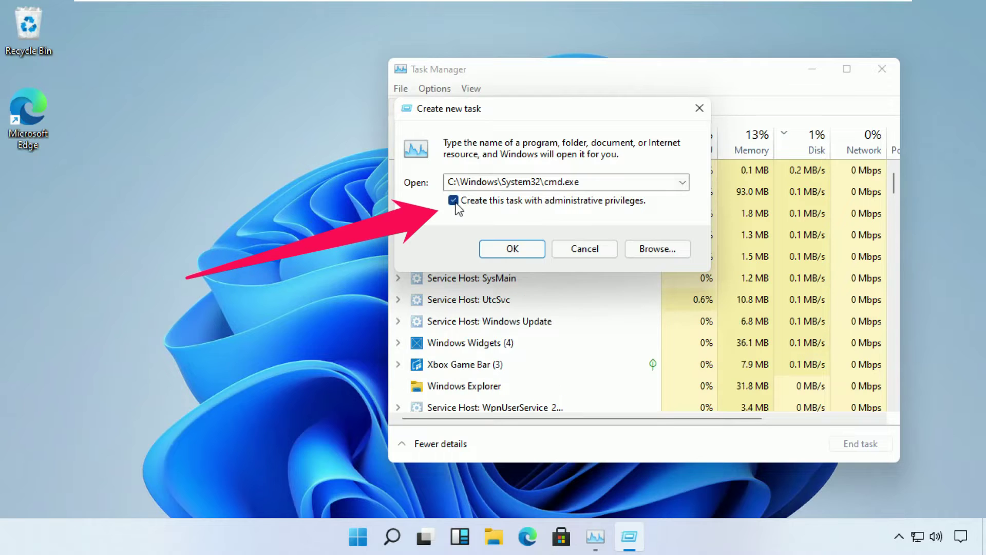
{"action": "left_click", "coordinate": [492, 248]}
{"action": "left_click_drag", "start_coordinate": [377, 49], "coordinate": [498, 98]}
{"action": "type", "text": "gpupdate"}
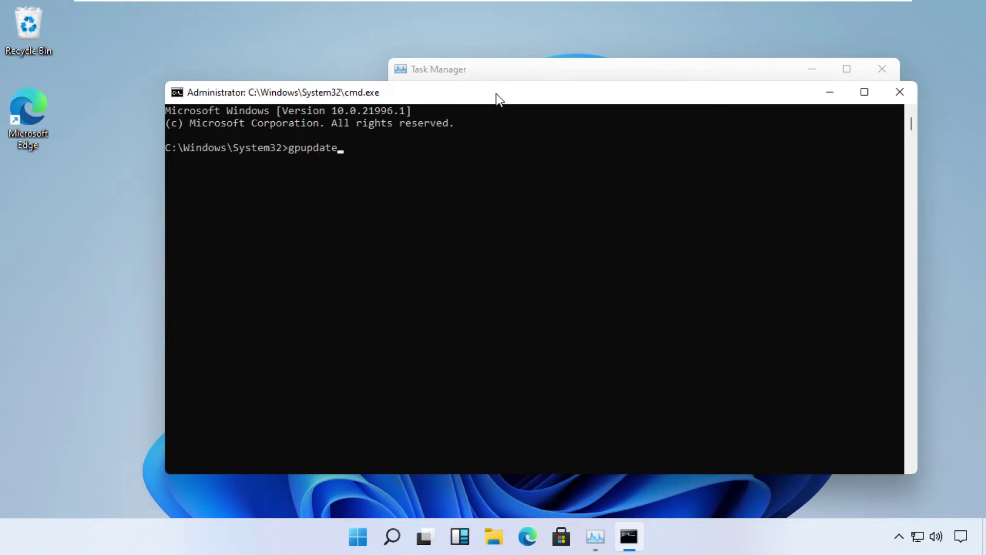
Run gpupdate, clear the console, then run chkdsk c: on drive C
{"action": "key", "text": "Return"}
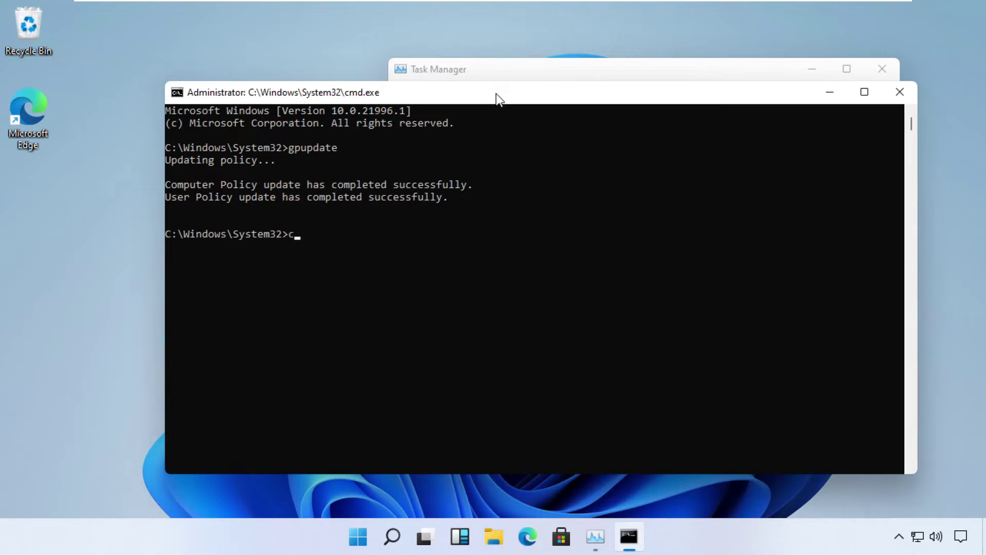
{"action": "key", "text": "Return"}
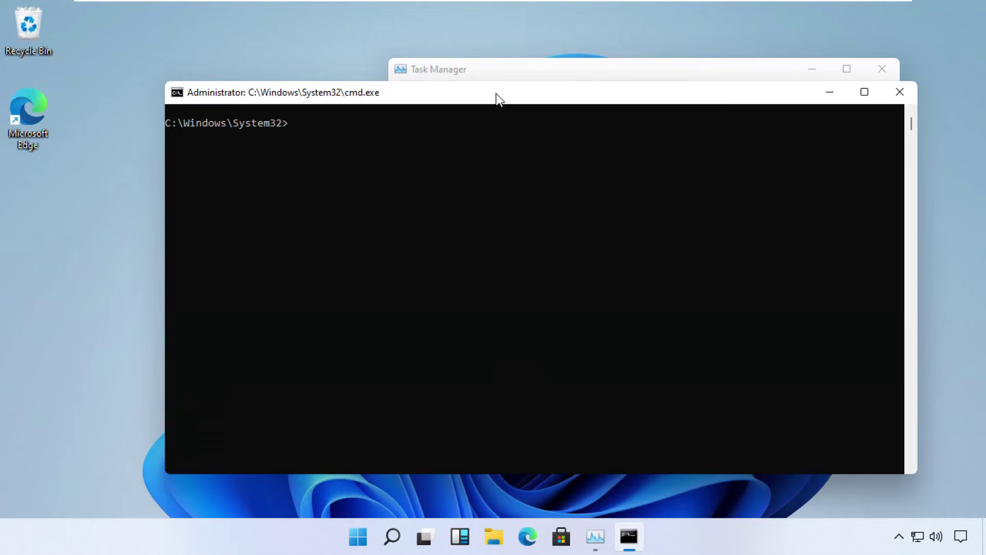
{"action": "type", "text": "chkdsk c:"}
{"action": "key", "text": "Return"}
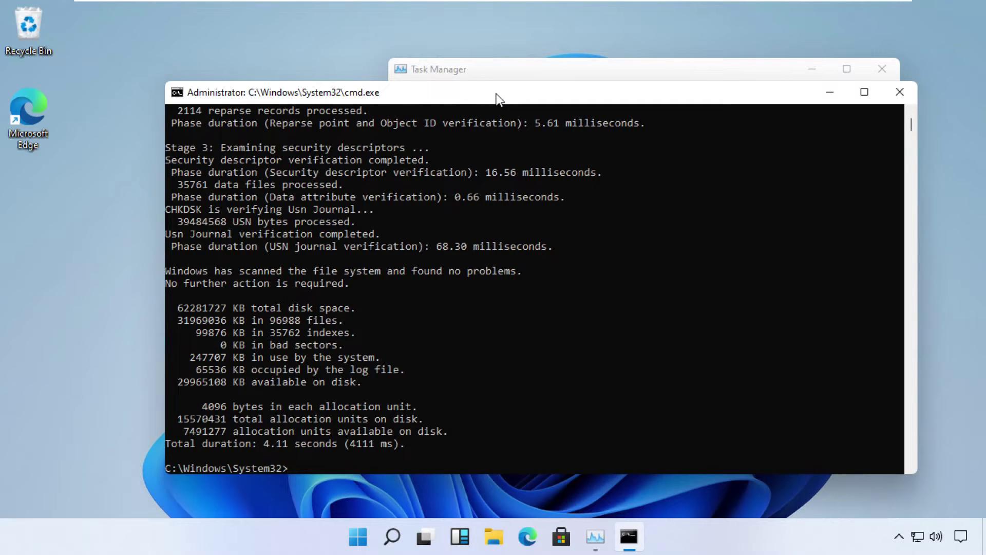
Exit the command prompt and close Task Manager
{"action": "type", "text": "exit"}
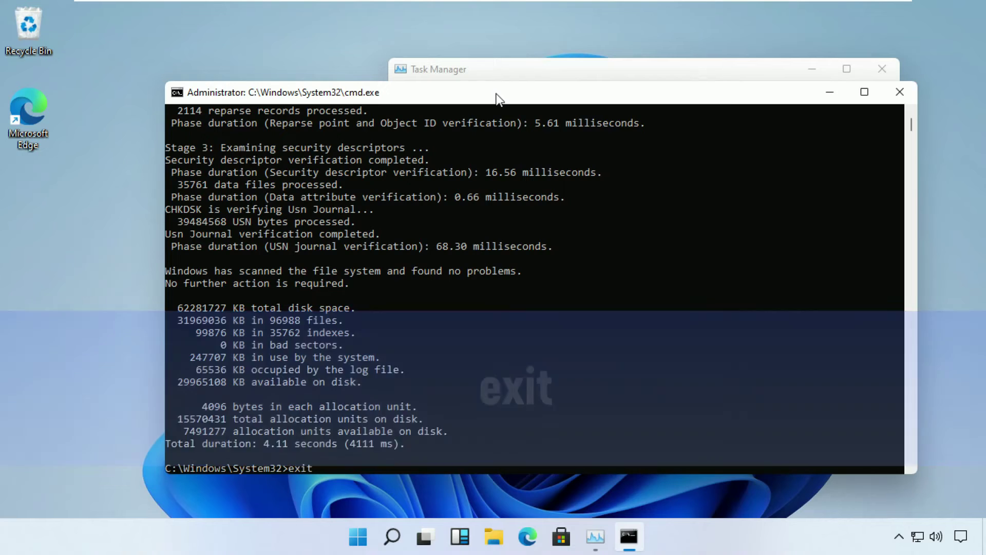
{"action": "key", "text": "Return"}
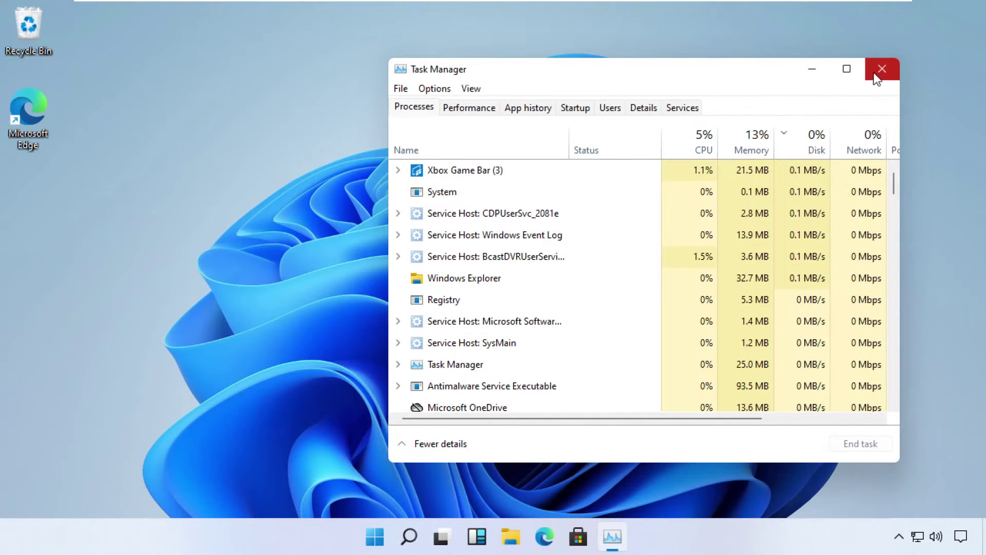
{"action": "left_click", "coordinate": [882, 68]}
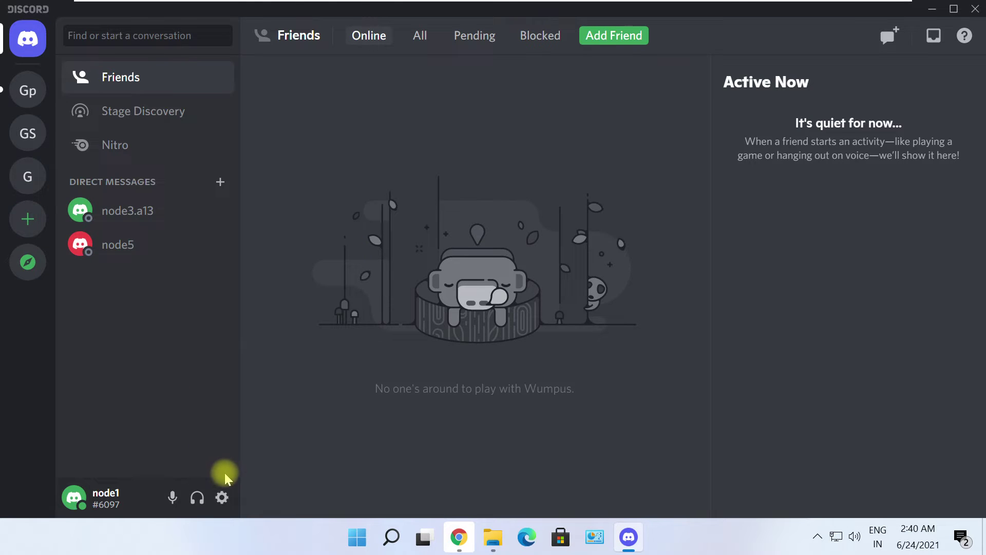
Switch on 'Enable in-game overlay' in Discord's Game Overlay settings
{"action": "left_click", "coordinate": [222, 497]}
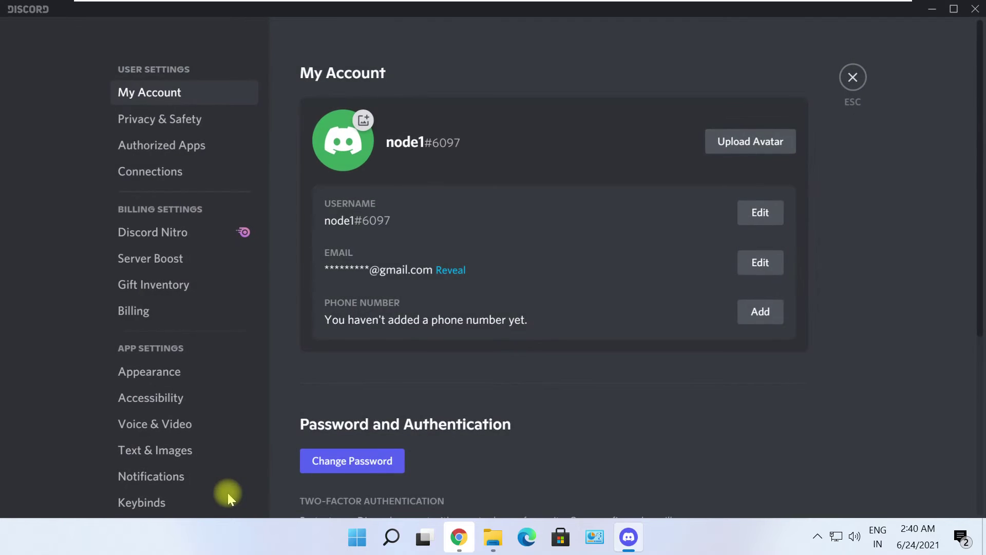
{"action": "scroll", "coordinate": [251, 311], "scroll_direction": "down", "scroll_amount": 3}
{"action": "scroll", "coordinate": [252, 311], "scroll_direction": "down", "scroll_amount": 10}
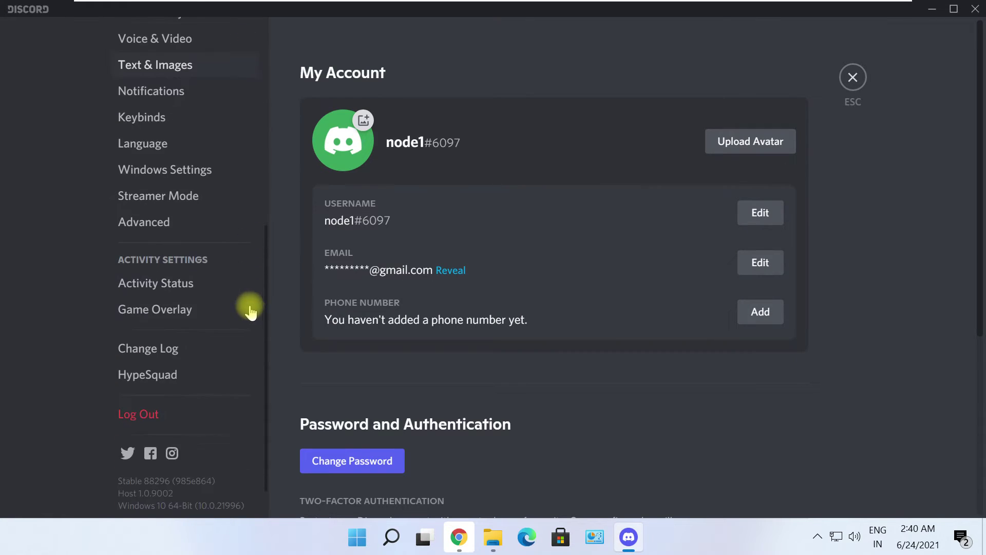
{"action": "left_click", "coordinate": [173, 312]}
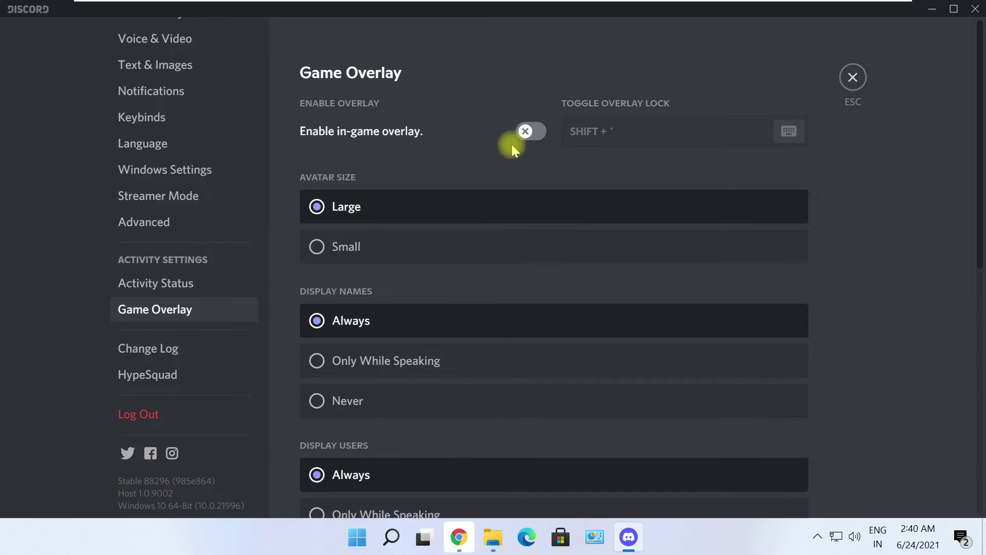
{"action": "left_click", "coordinate": [538, 136]}
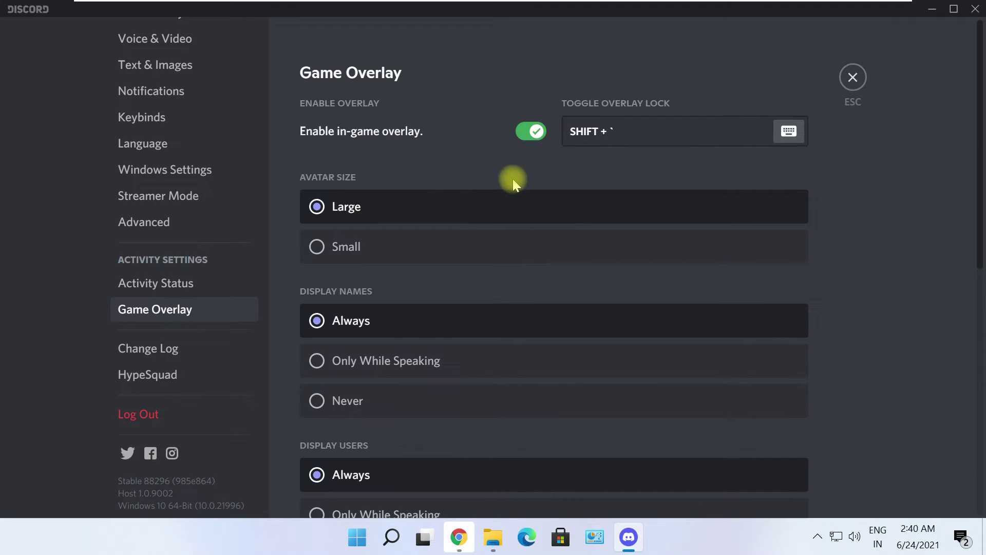
{"action": "scroll", "coordinate": [512, 181], "scroll_direction": "down", "scroll_amount": 2}
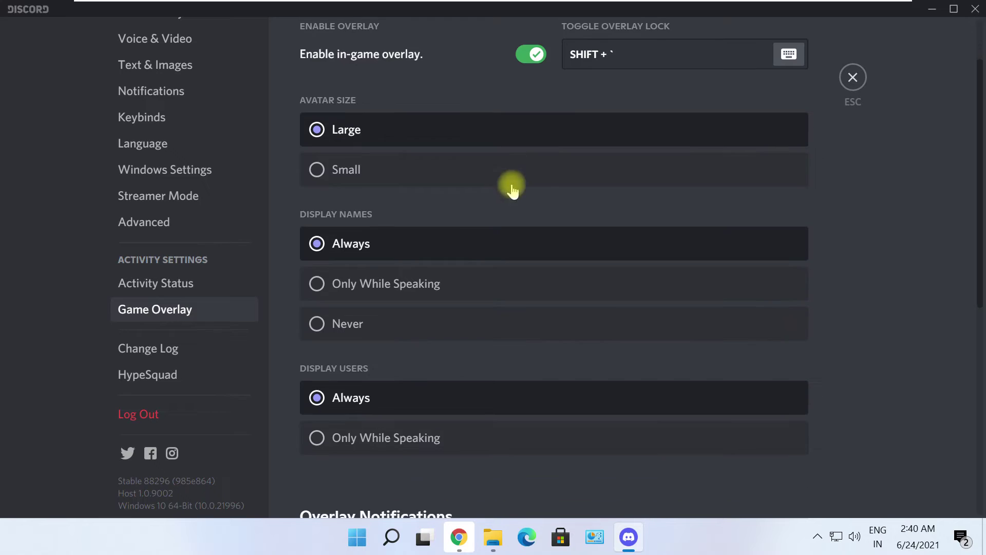
{"action": "left_click", "coordinate": [193, 283]}
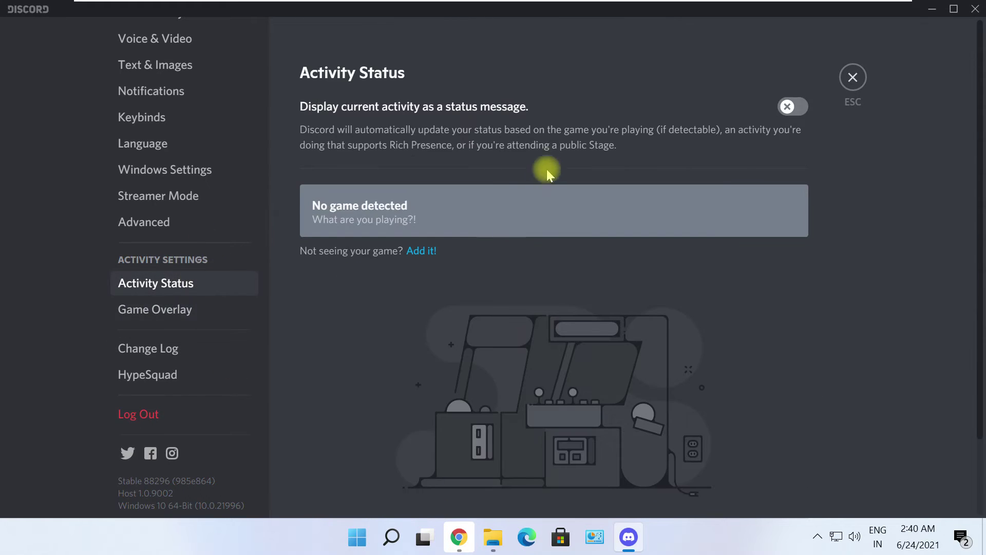
Turn on 'Display current activity' and add Microsoft Store as a game
{"action": "left_click", "coordinate": [804, 109]}
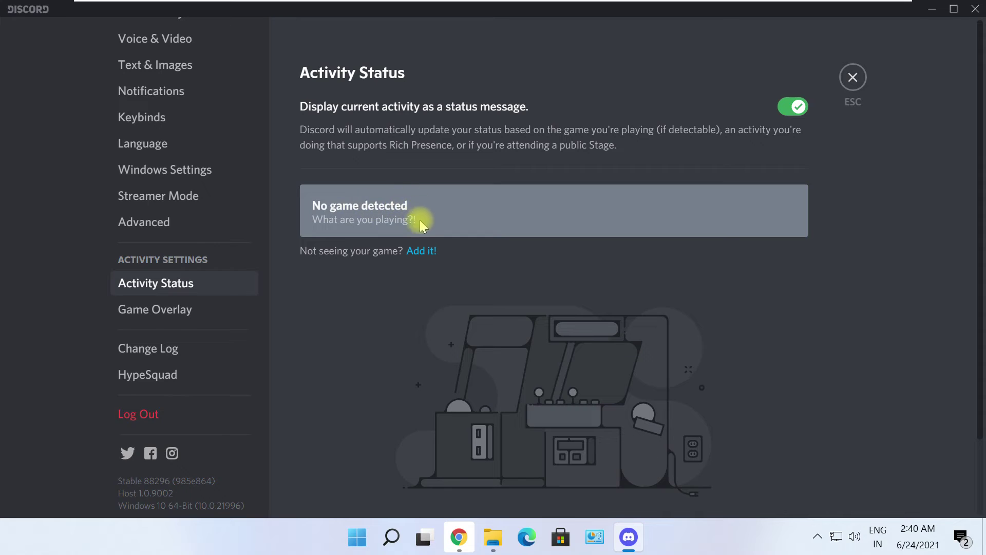
{"action": "left_click", "coordinate": [424, 251]}
{"action": "left_click", "coordinate": [474, 286]}
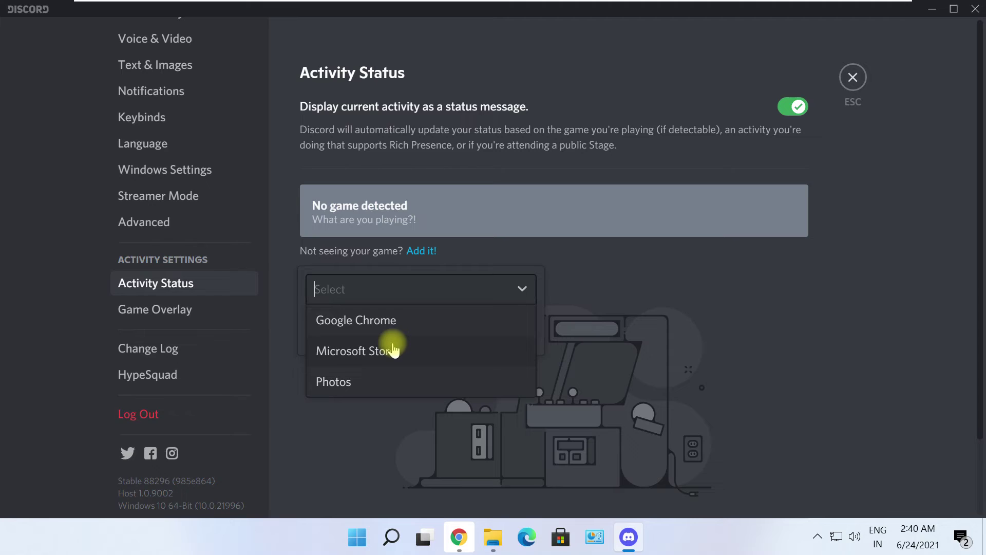
{"action": "left_click", "coordinate": [423, 351]}
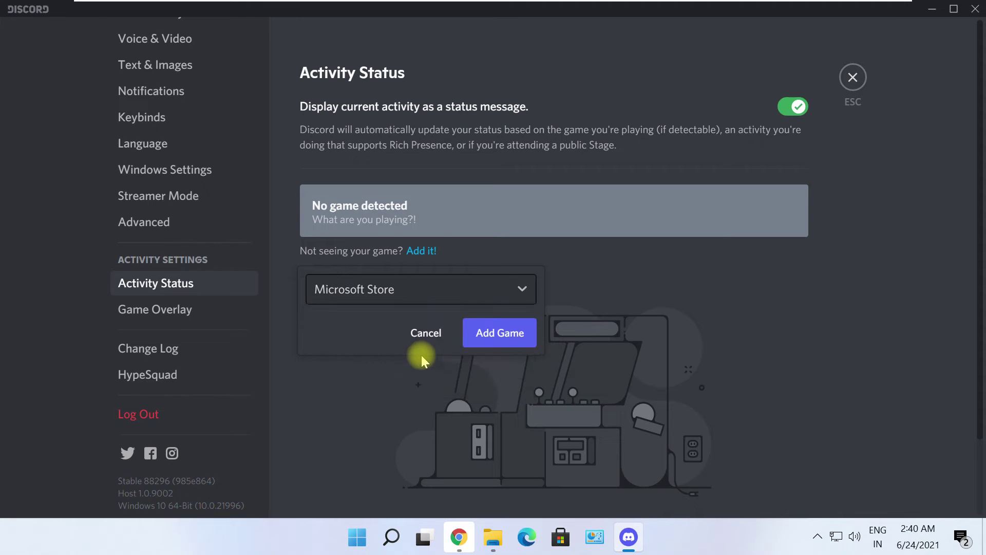
{"action": "left_click", "coordinate": [480, 334]}
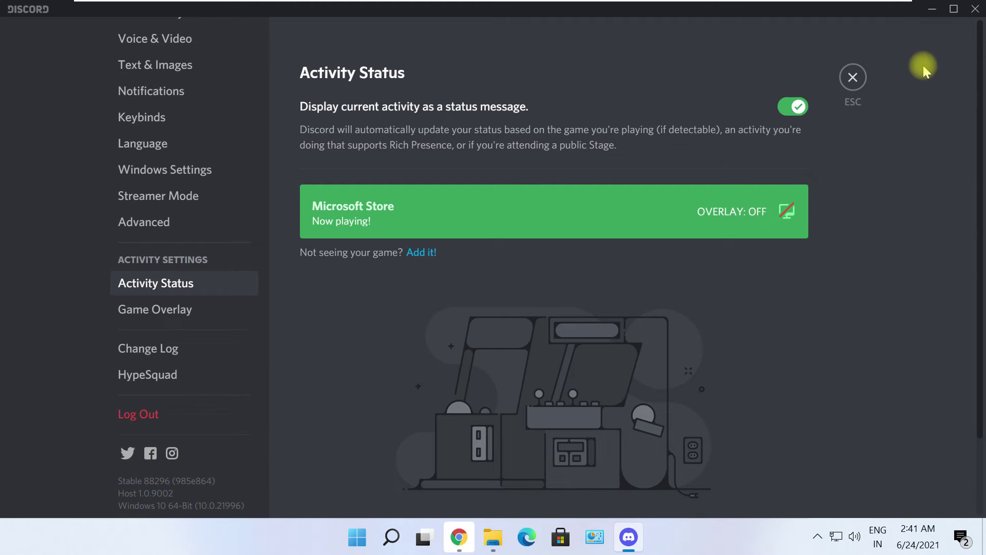
{"action": "left_click", "coordinate": [975, 9]}
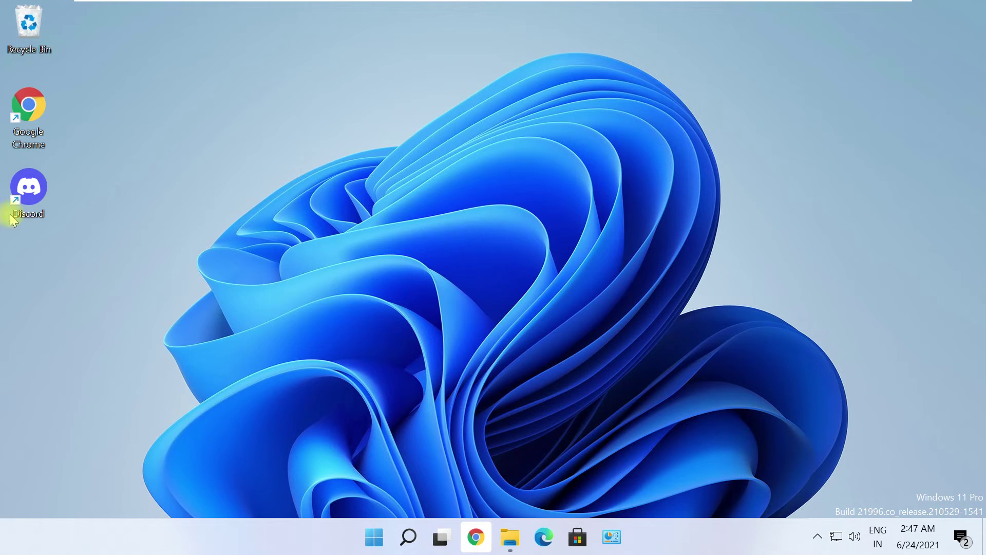
Relaunch Discord and turn off Hardware Acceleration under Advanced, confirming with Okay
{"action": "double_click", "coordinate": [17, 198]}
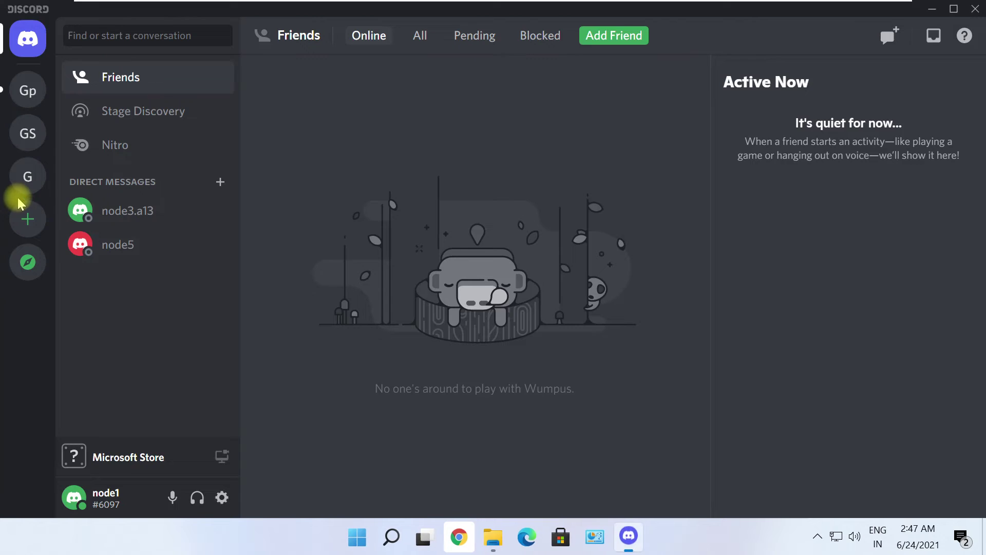
{"action": "left_click", "coordinate": [227, 494]}
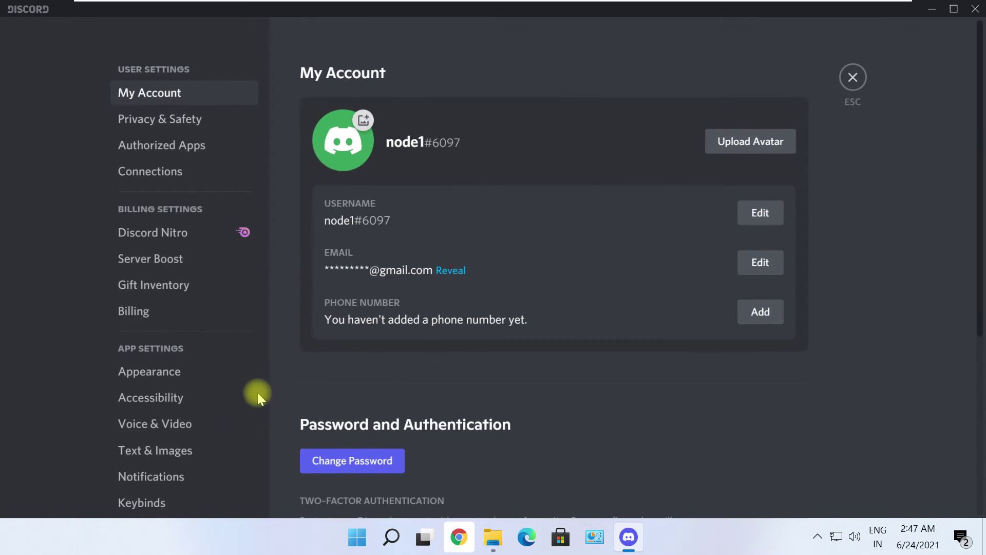
{"action": "scroll", "coordinate": [242, 330], "scroll_direction": "down", "scroll_amount": 2}
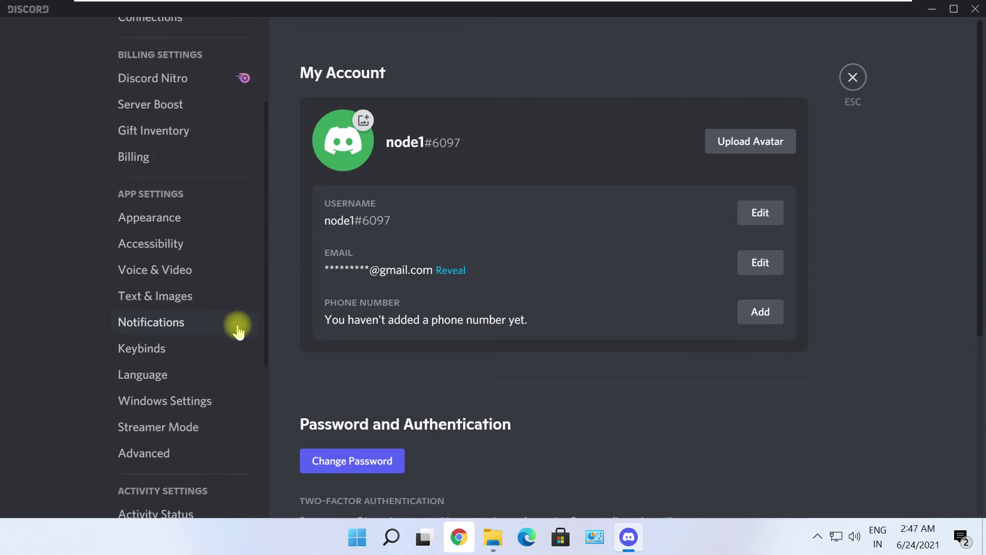
{"action": "scroll", "coordinate": [235, 324], "scroll_direction": "down", "scroll_amount": 1}
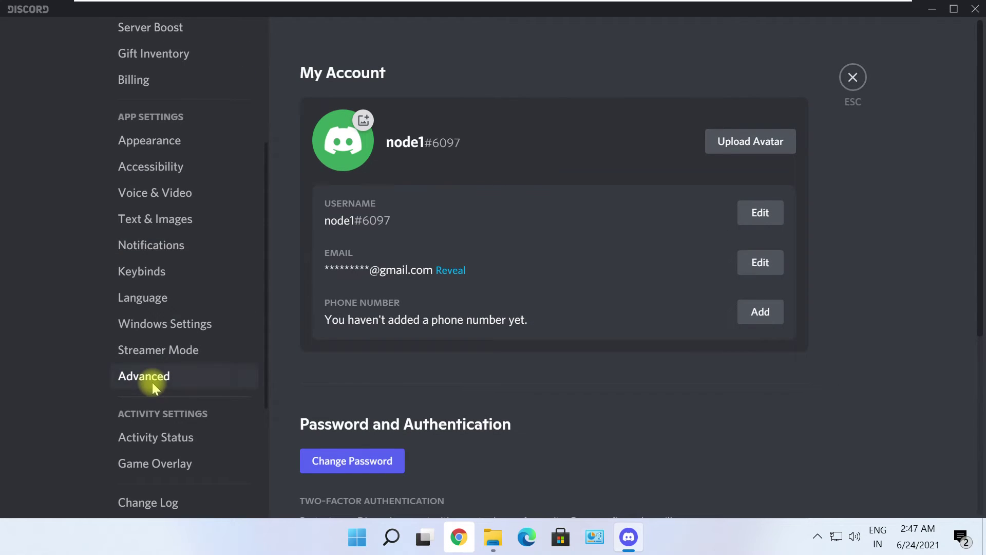
{"action": "left_click", "coordinate": [184, 381]}
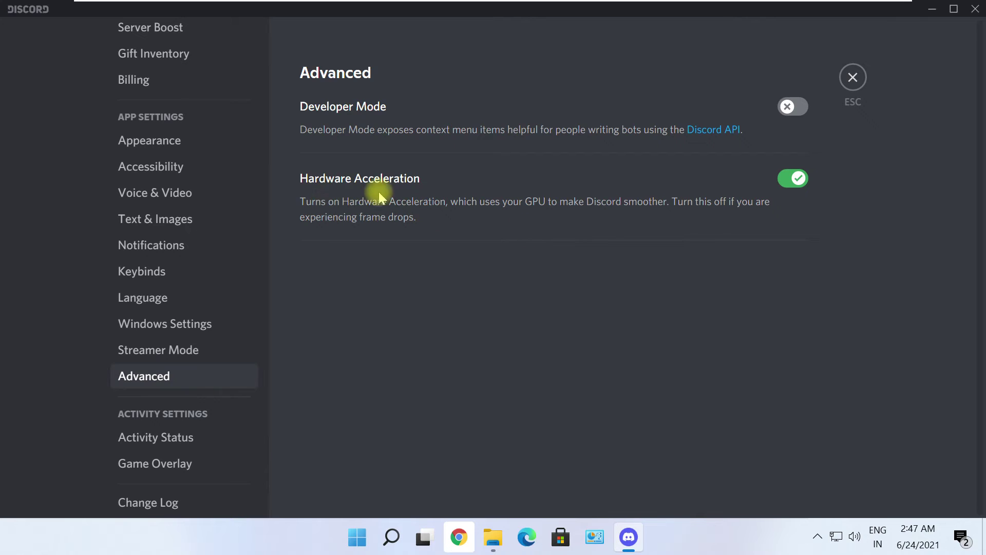
{"action": "left_click", "coordinate": [794, 181]}
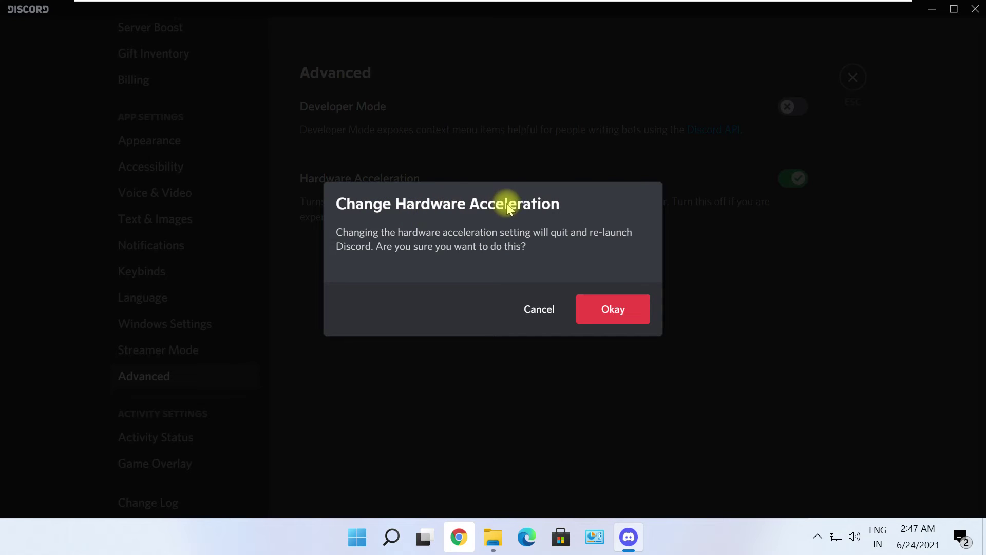
{"action": "left_click", "coordinate": [614, 308]}
Open Display settings and review the 150% scale options under Scale and layout
{"action": "right_click", "coordinate": [445, 218]}
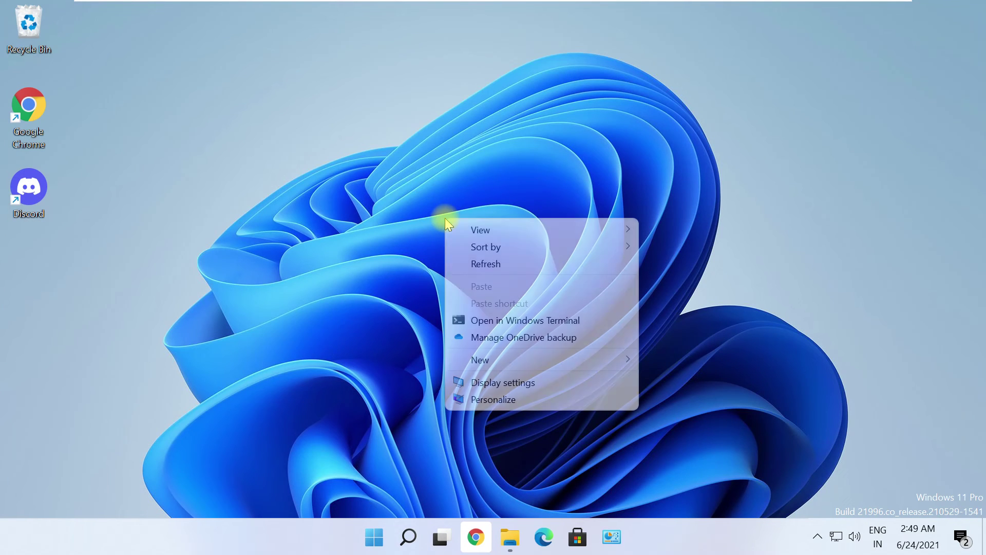
{"action": "left_click", "coordinate": [504, 388]}
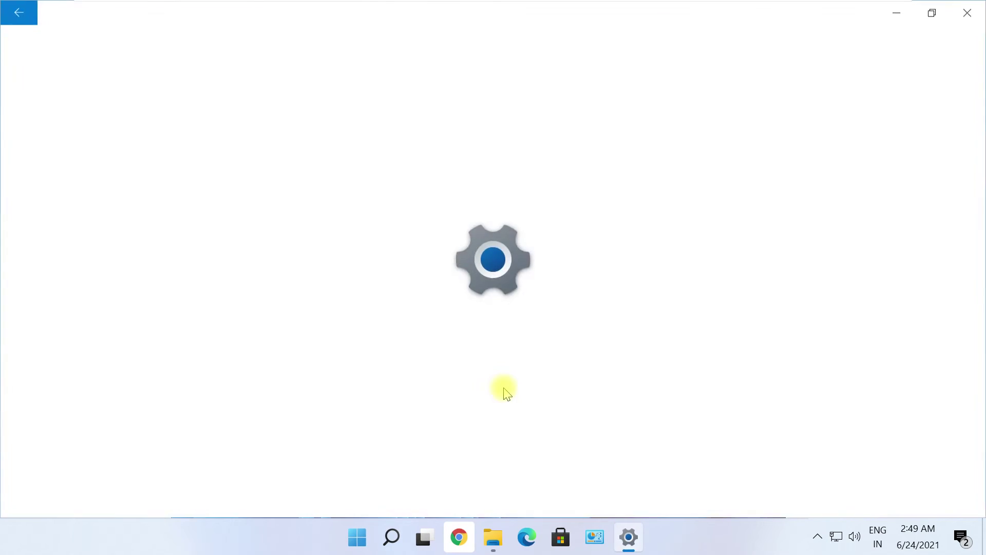
{"action": "scroll", "coordinate": [532, 308], "scroll_direction": "down", "scroll_amount": 3}
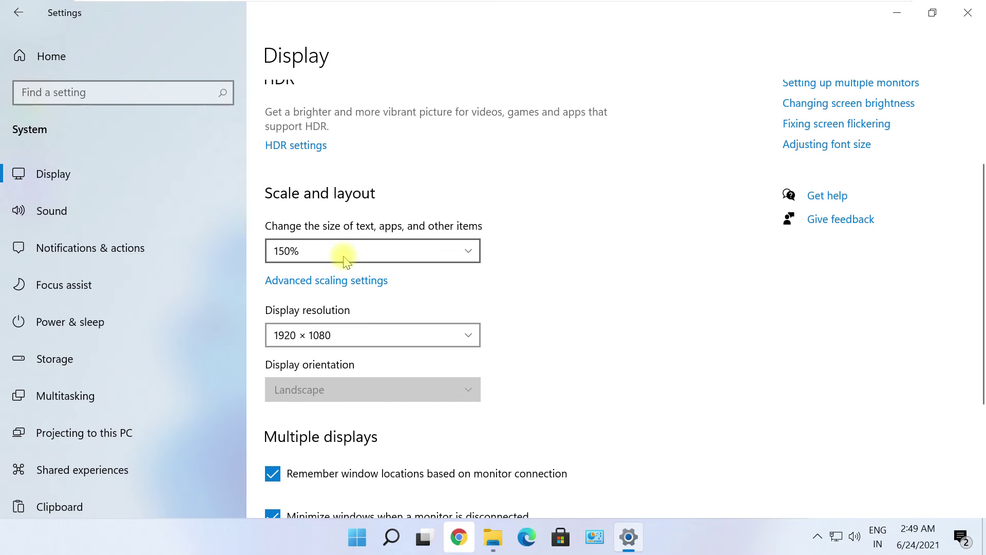
{"action": "left_click", "coordinate": [444, 252]}
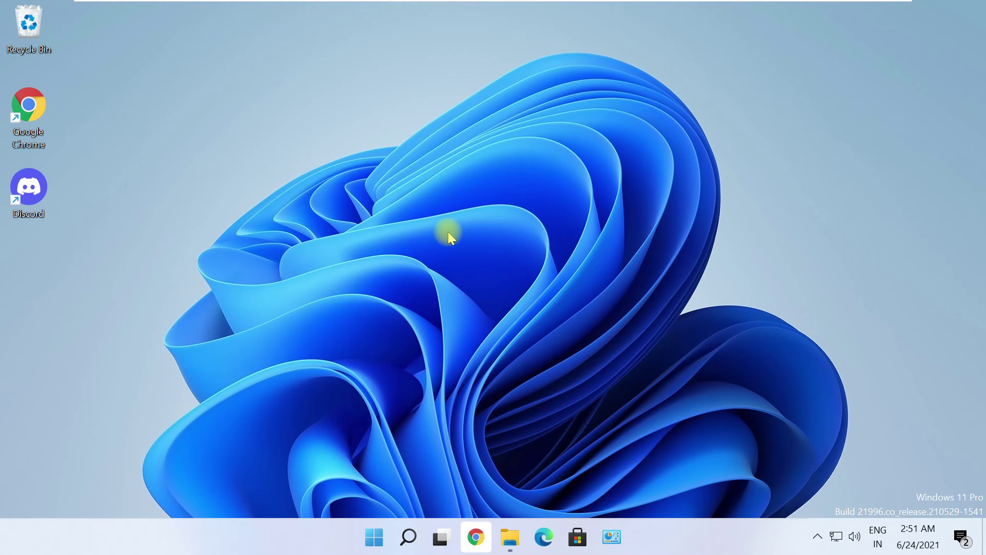
{"action": "right_click", "coordinate": [376, 525]}
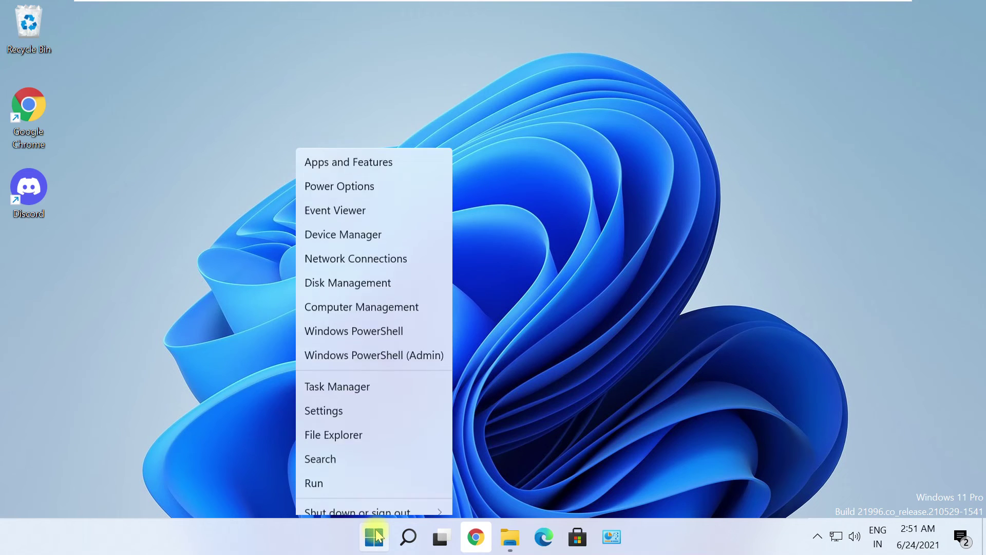
Inspect the disabled Update entry on Task Manager's Startup tab, maximized
{"action": "left_click", "coordinate": [402, 353]}
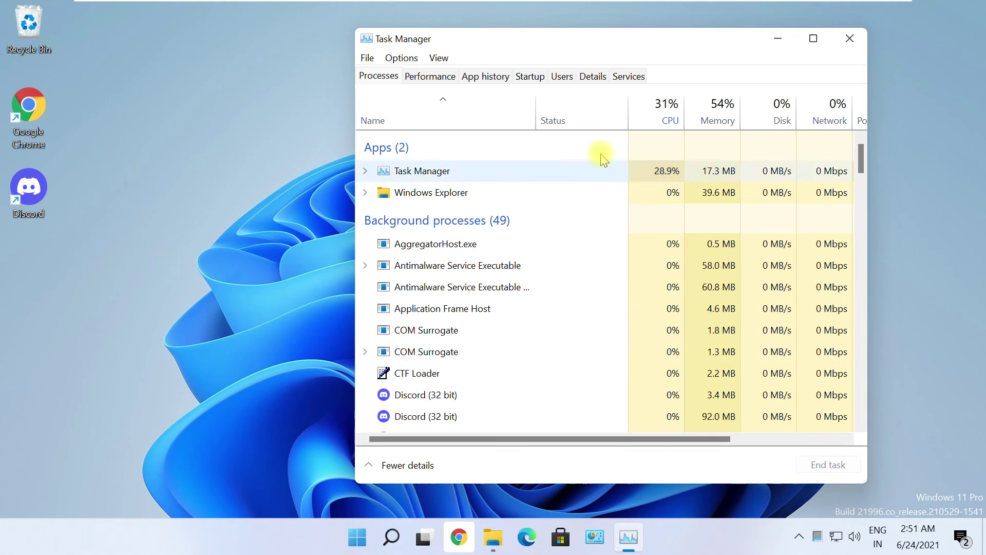
{"action": "left_click", "coordinate": [813, 39]}
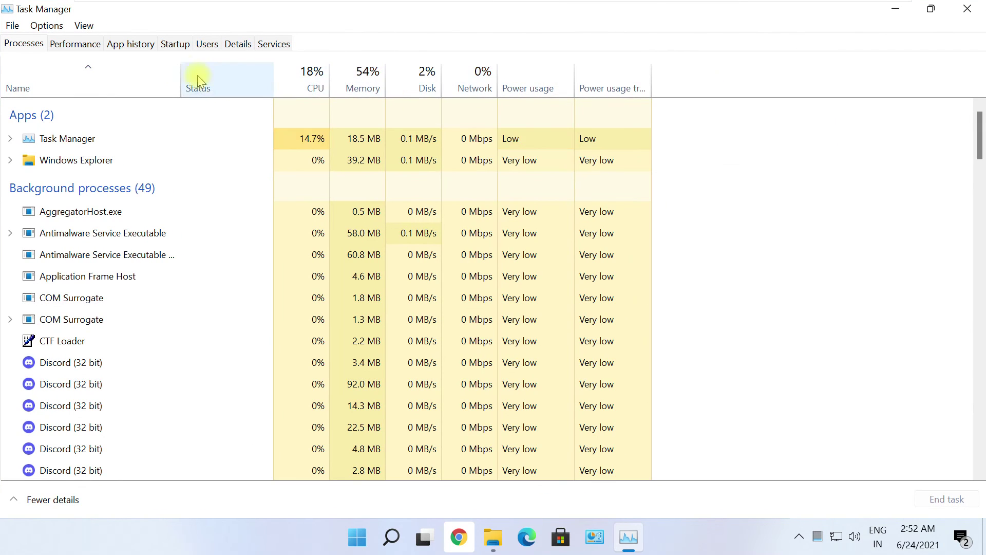
{"action": "left_click", "coordinate": [176, 46]}
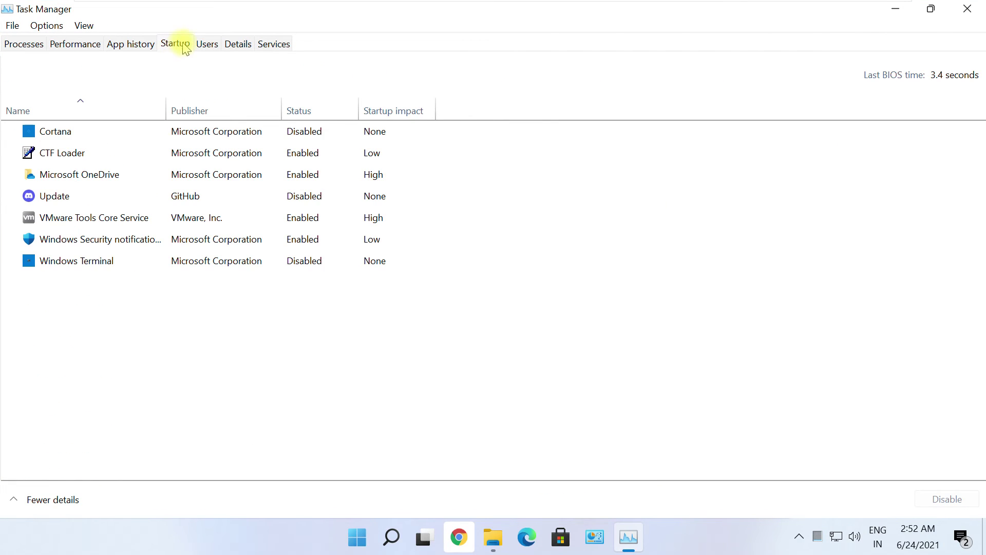
{"action": "left_click", "coordinate": [58, 202]}
{"action": "right_click", "coordinate": [275, 197]}
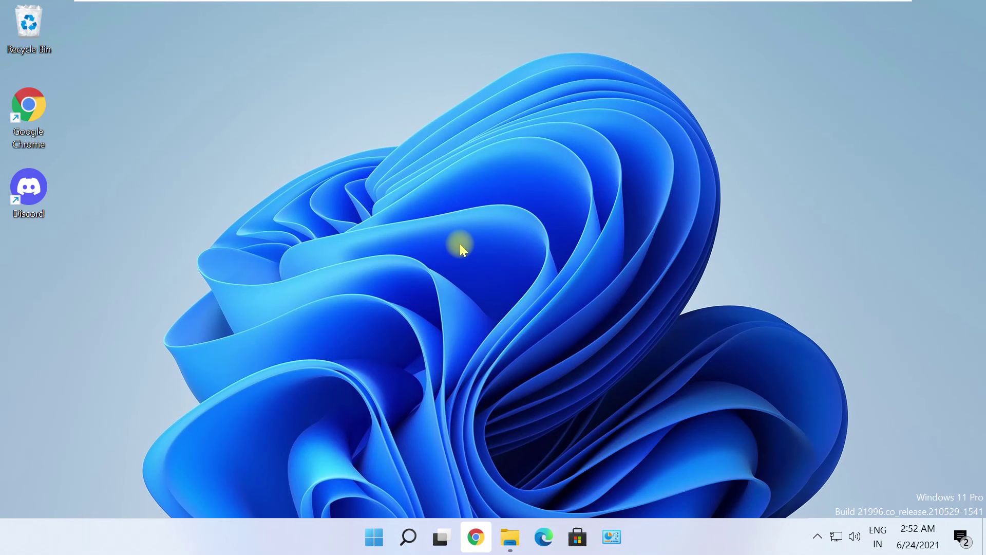
{"action": "left_click", "coordinate": [408, 536]}
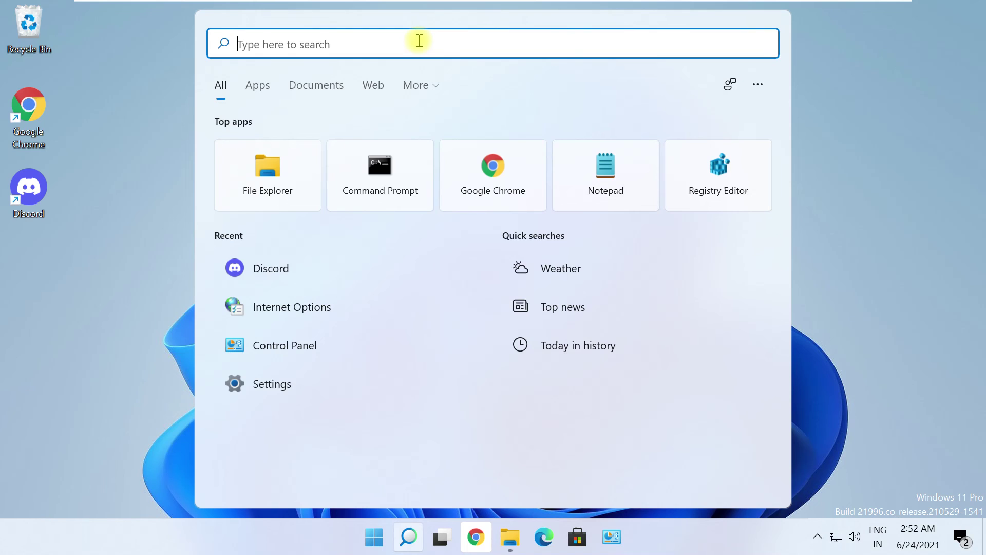
Uninstall Discord through Add or remove programs and close Settings
{"action": "type", "text": "programs"}
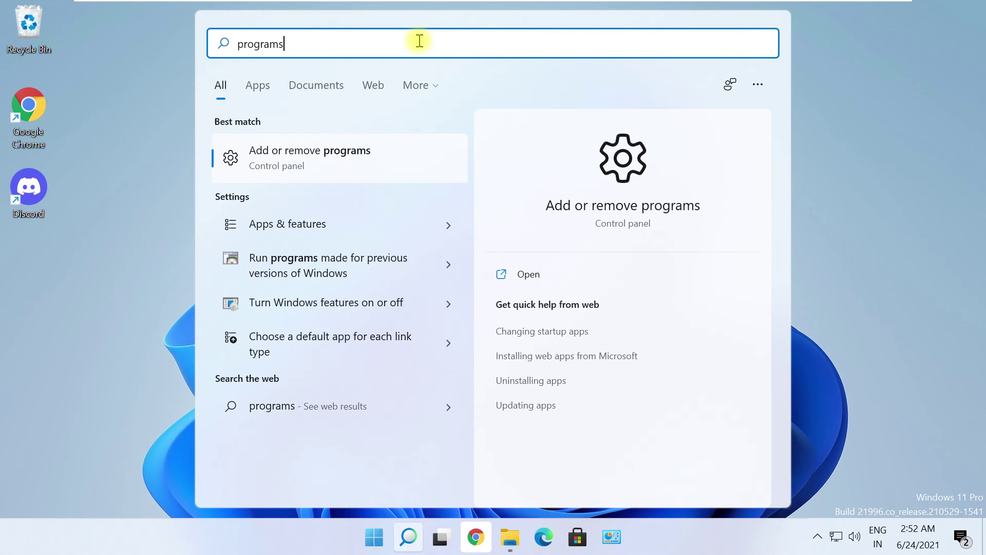
{"action": "left_click", "coordinate": [350, 168]}
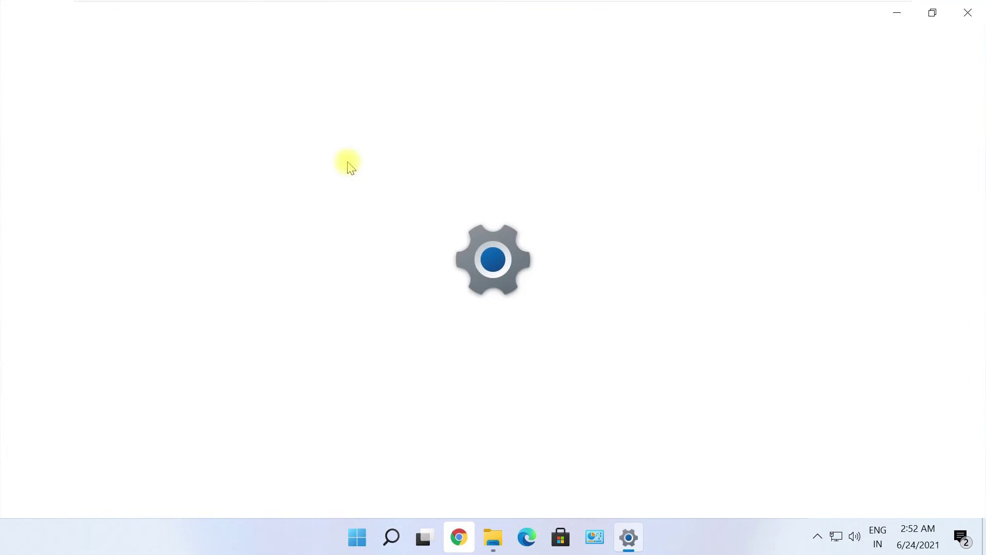
{"action": "scroll", "coordinate": [674, 348], "scroll_direction": "down", "scroll_amount": 5}
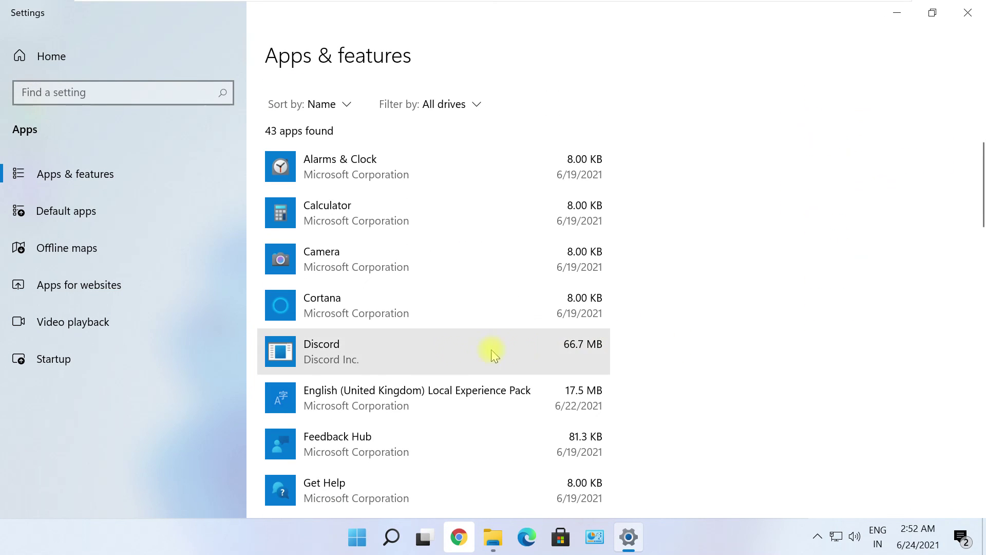
{"action": "left_click", "coordinate": [411, 351]}
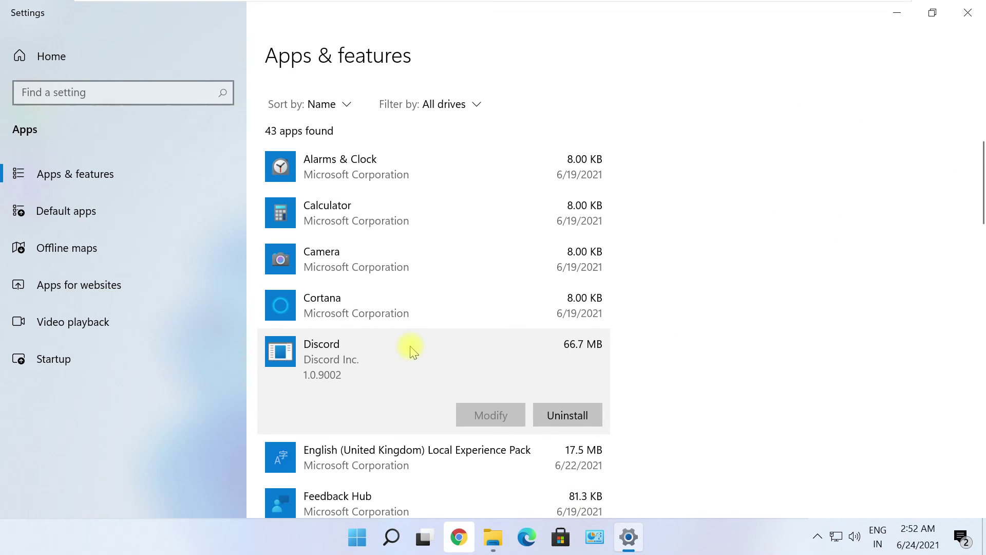
{"action": "left_click", "coordinate": [576, 429]}
{"action": "left_click", "coordinate": [611, 383]}
{"action": "left_click", "coordinate": [968, 12]}
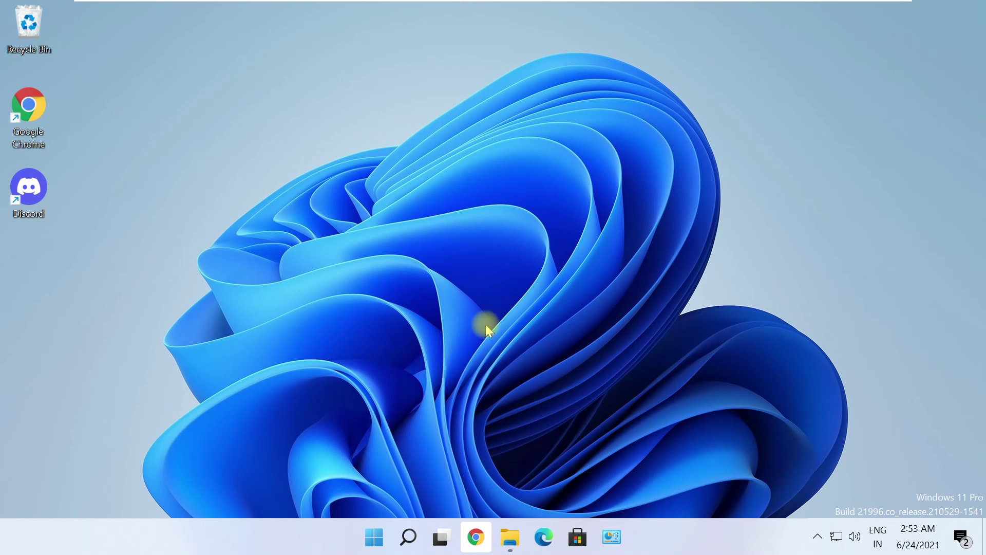
Open Chrome on the discord.com home page
{"action": "left_click", "coordinate": [477, 534]}
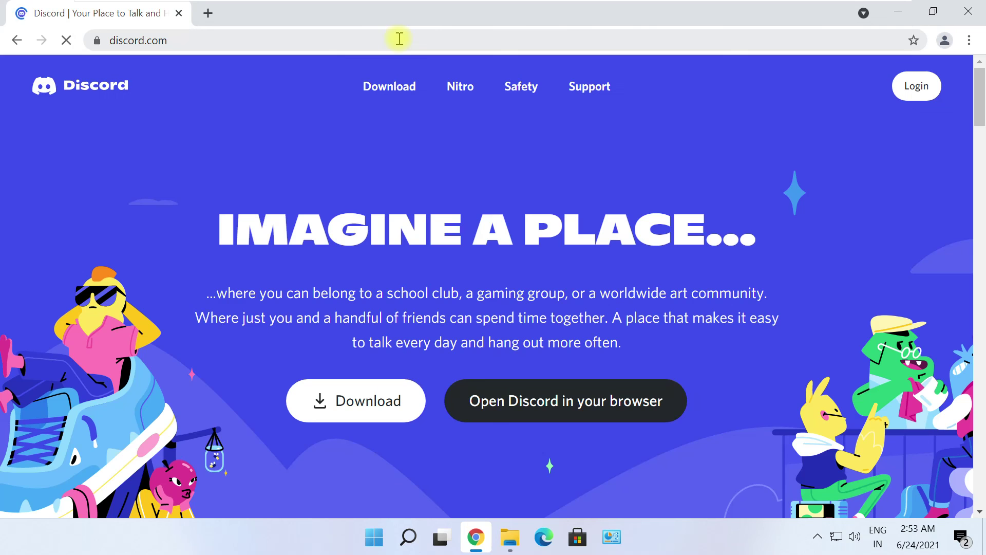